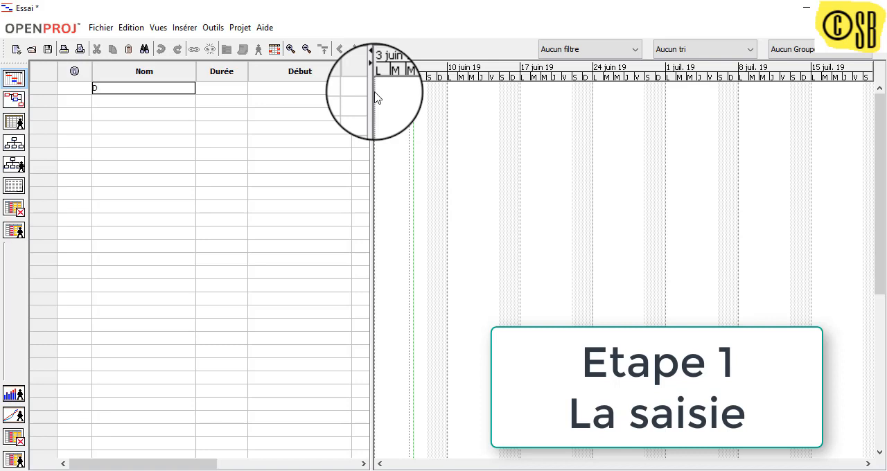
- Enter the first two task names: "Définition des besoins" and "Mise en pace du projet"
{"action": "type", "text": "finition des besoins"}
{"action": "key", "text": "Return"}
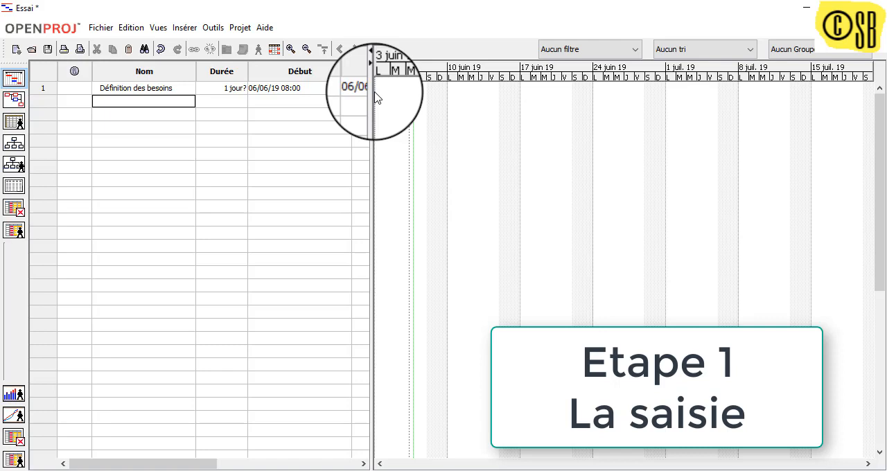
{"action": "type", "text": "Mise en pace"}
{"action": "type", "text": "du projet"}
{"action": "key", "text": "Return"}
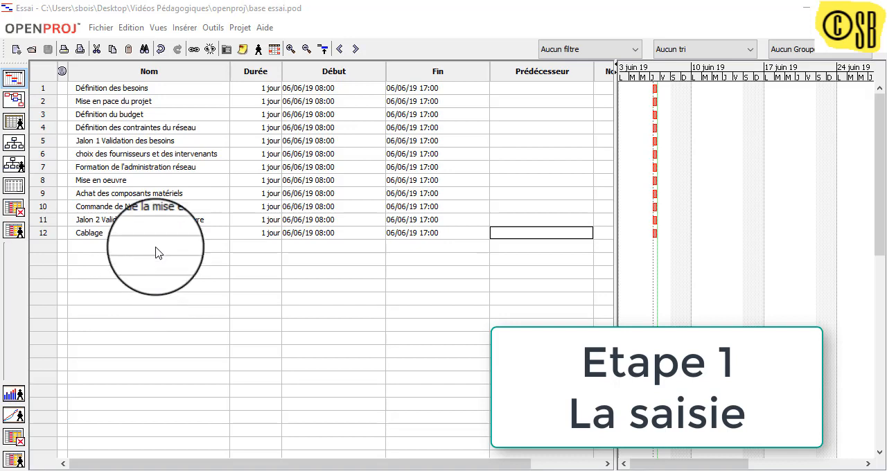
{"action": "left_click", "coordinate": [94, 27]}
{"action": "mouse_move", "coordinate": [118, 31]}
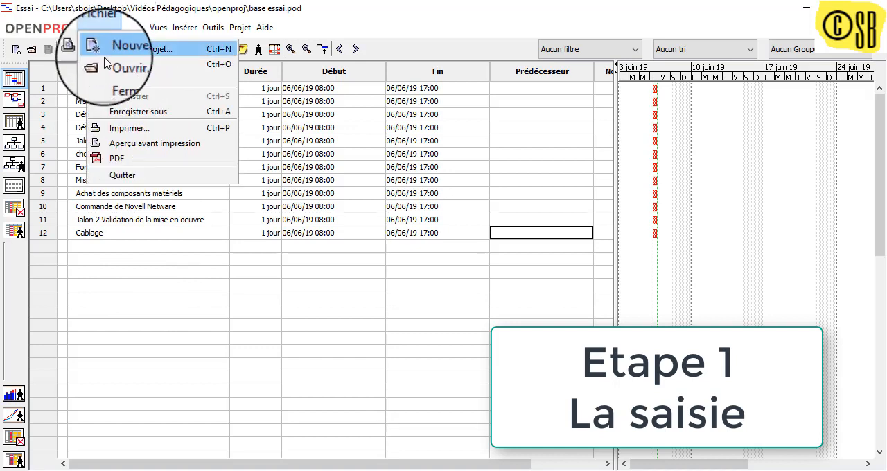
{"action": "mouse_move", "coordinate": [263, 27]}
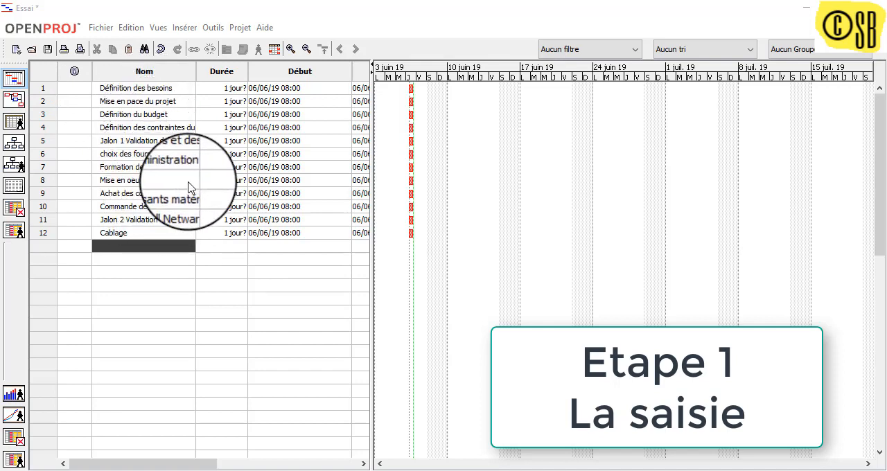
- Widen the Nom column to fit the full task names and narrow the indicator column beside it
{"action": "left_click_drag", "start_coordinate": [195, 71], "coordinate": [255, 72]}
{"action": "left_click_drag", "start_coordinate": [91, 77], "coordinate": [59, 76]}
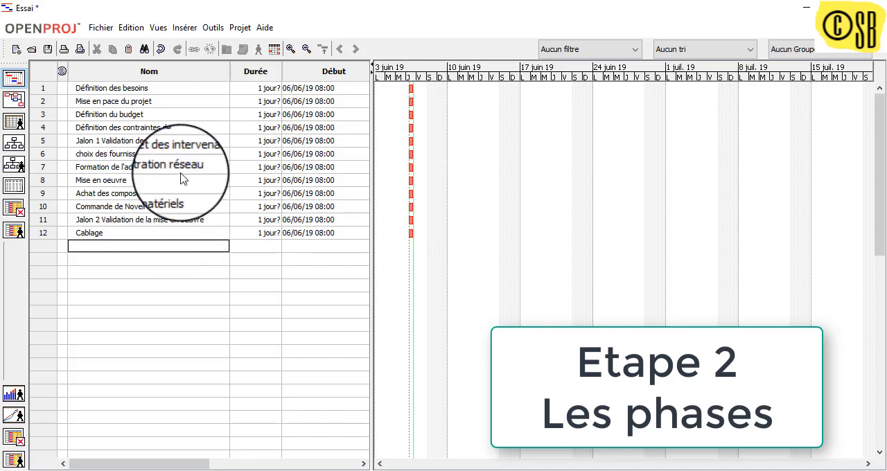
- Demote tasks 2 to 7 into subtasks of Définition des besoins, and collapse and re-expand that phase
{"action": "left_click", "coordinate": [49, 95]}
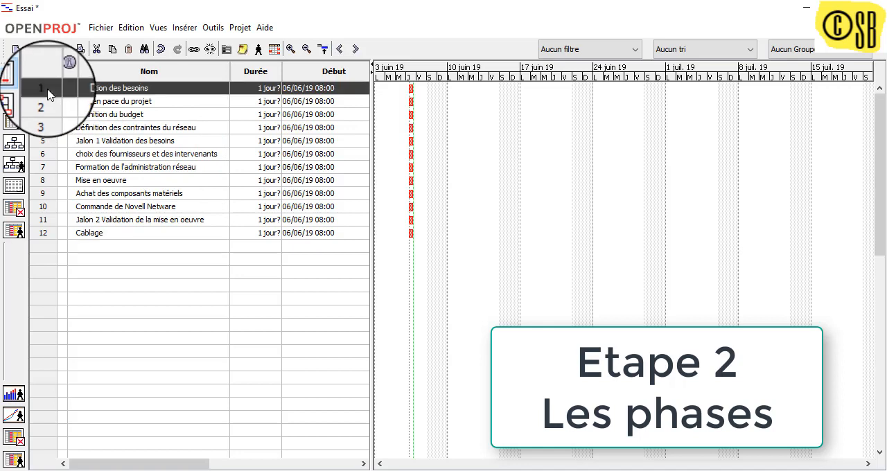
{"action": "left_click", "coordinate": [43, 183]}
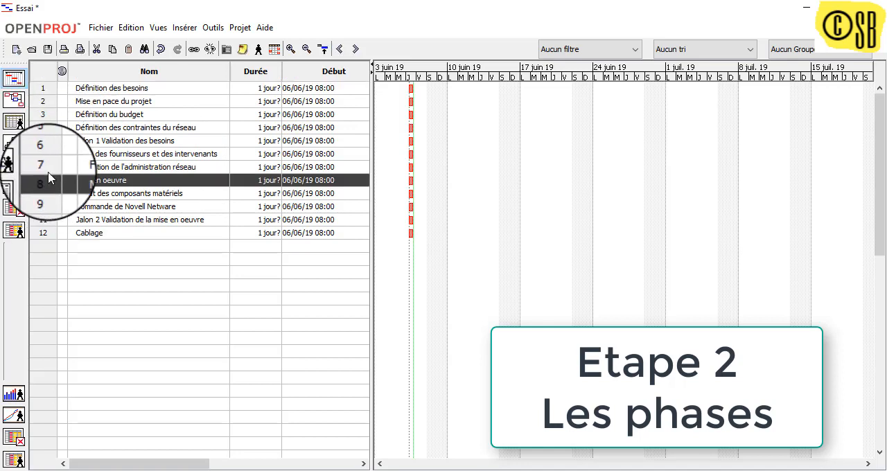
{"action": "left_click", "coordinate": [46, 102]}
{"action": "left_click_drag", "start_coordinate": [46, 104], "coordinate": [44, 171]}
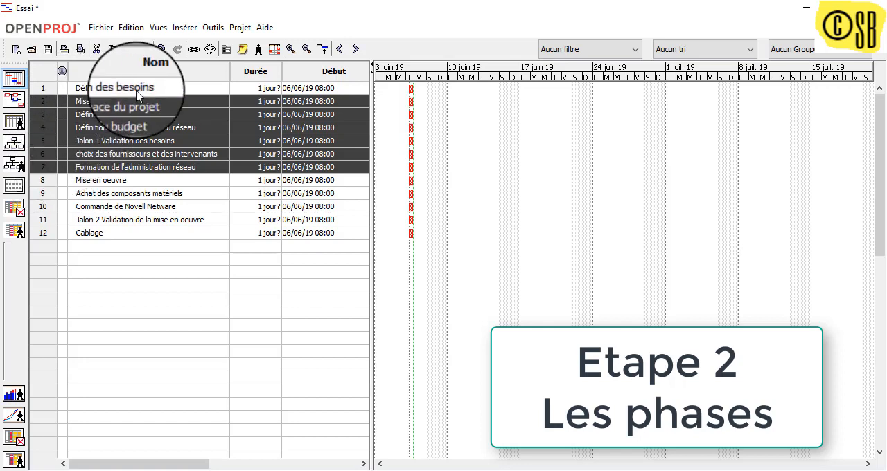
{"action": "left_click", "coordinate": [355, 49]}
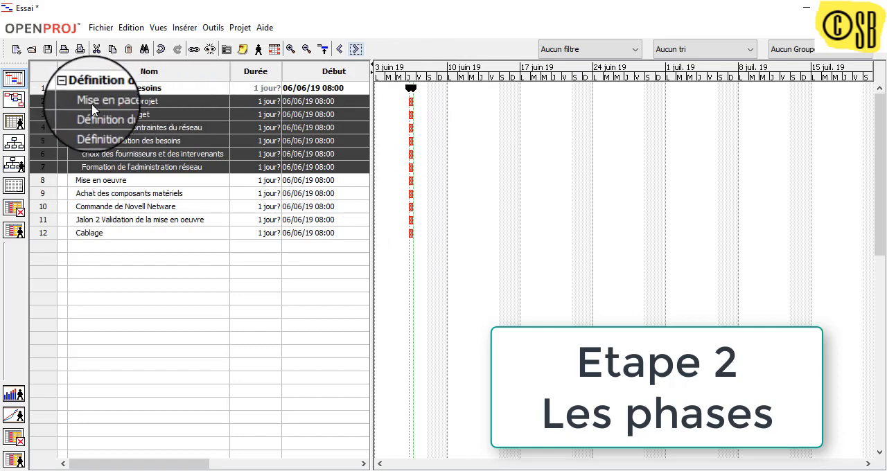
{"action": "left_click", "coordinate": [71, 88]}
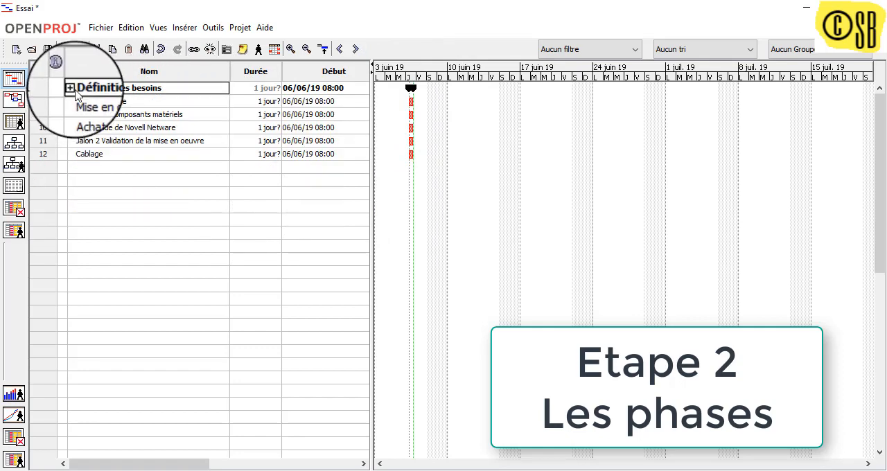
{"action": "left_click", "coordinate": [72, 88]}
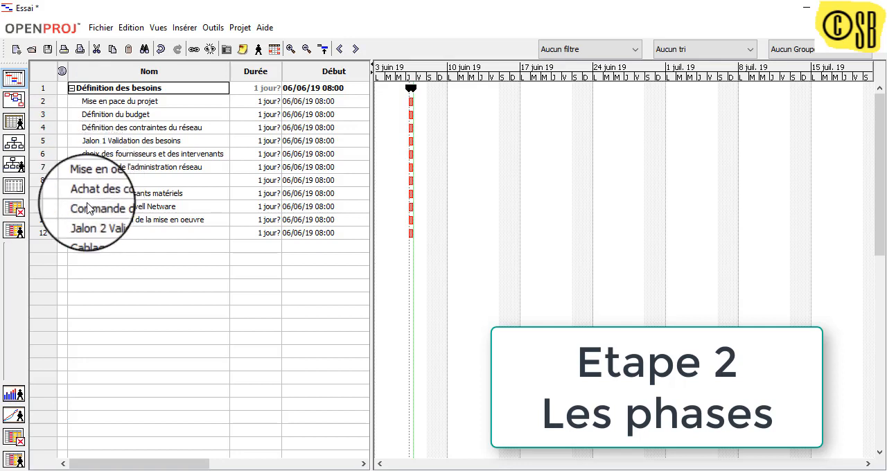
- Demote tasks 9 to 12 into subtasks of the Mise en oeuvre phase
{"action": "left_click_drag", "start_coordinate": [52, 194], "coordinate": [59, 241]}
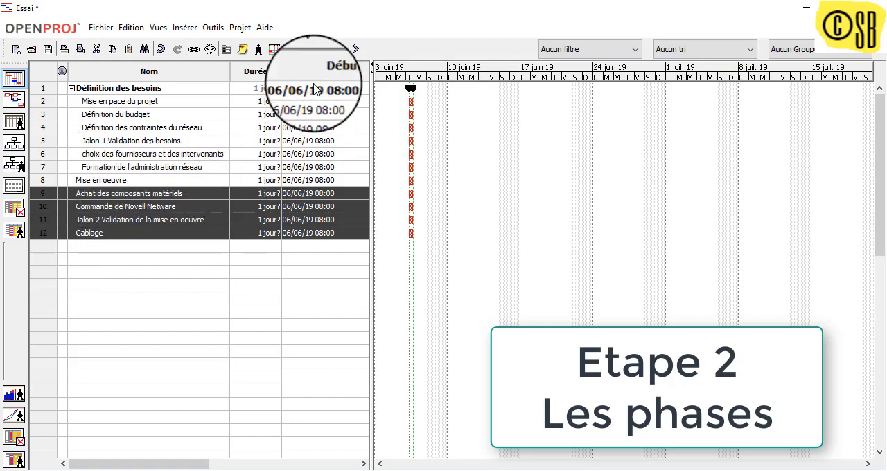
{"action": "left_click", "coordinate": [354, 49]}
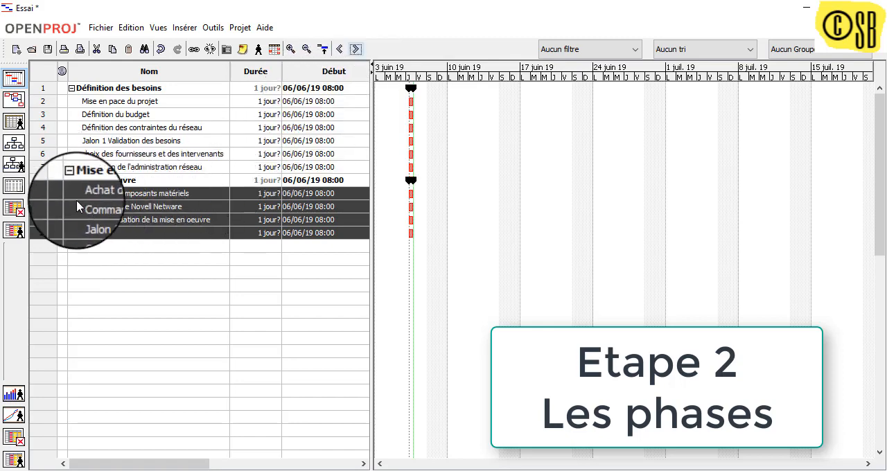
{"action": "left_click", "coordinate": [104, 257]}
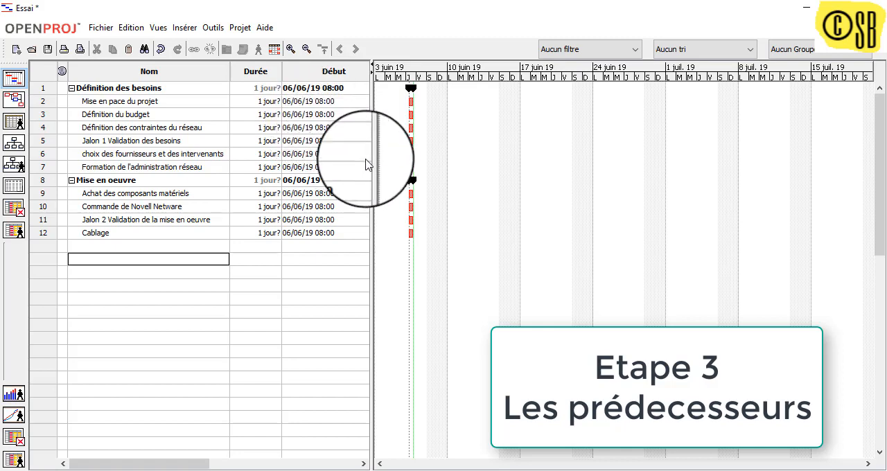
- Enter predecessors 2;3 for Définition des contraintes du réseau and 4 for Jalon 1 Validation des besoins
{"action": "left_click_drag", "start_coordinate": [367, 164], "coordinate": [581, 125]}
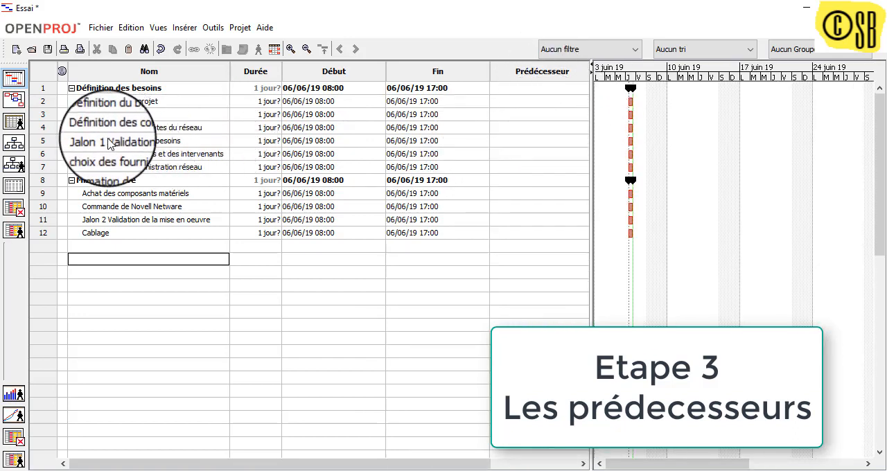
{"action": "left_click", "coordinate": [536, 131]}
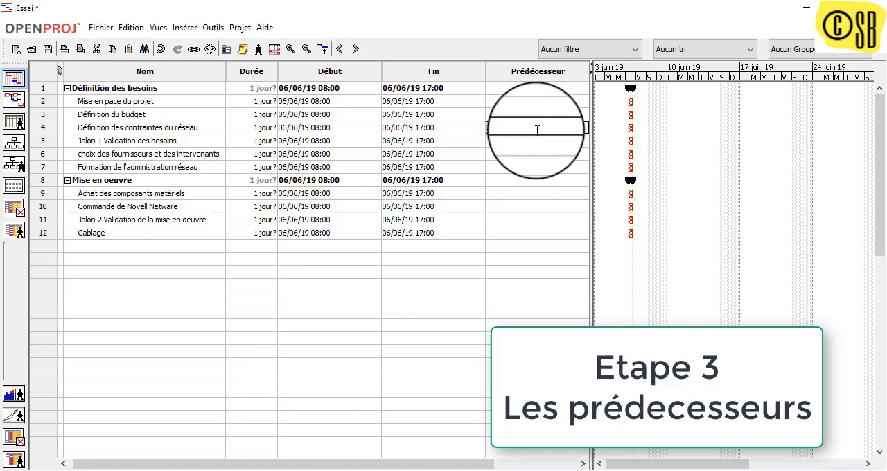
{"action": "type", "text": "2;3"}
{"action": "key", "text": "Return"}
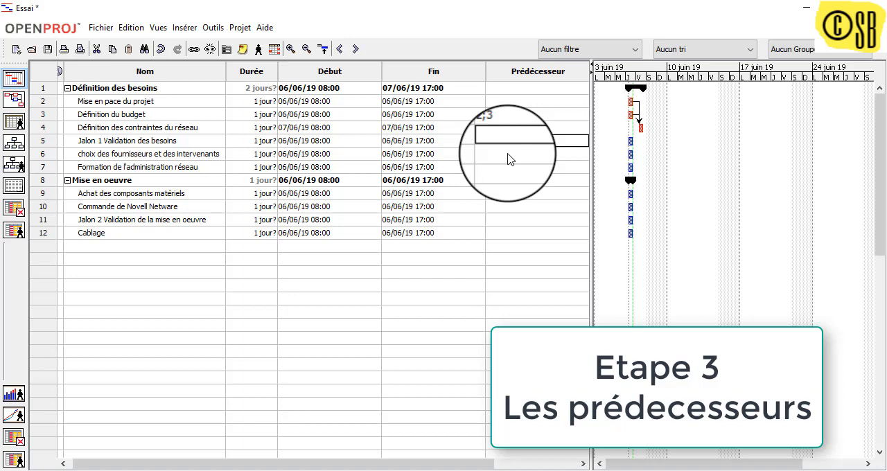
{"action": "type", "text": "4"}
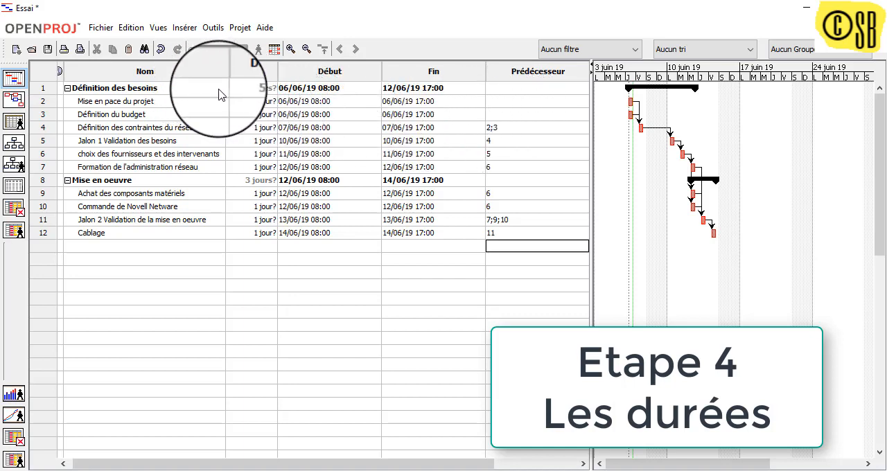
- Set the durations of Mise en pace du projet, Définition du budget and Définition des contraintes du réseau to 6, 3 and 2 days
{"action": "double_click", "coordinate": [274, 101]}
{"action": "type", "text": "6"}
{"action": "key", "text": "Return"}
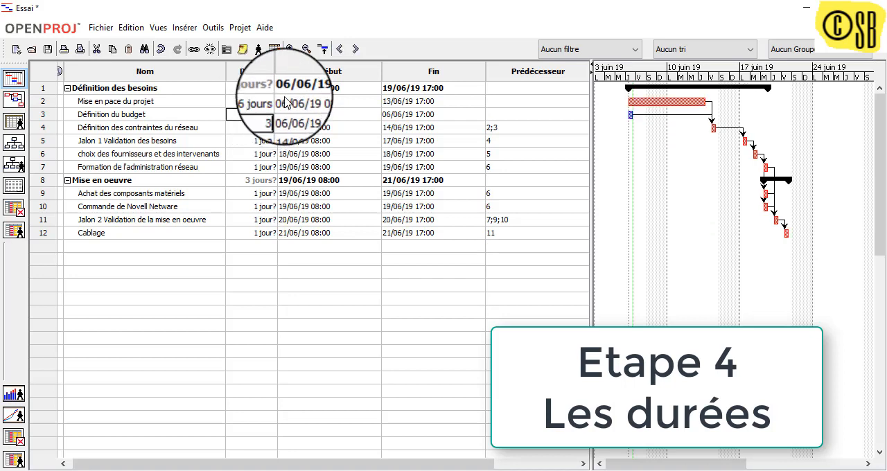
{"action": "type", "text": "3"}
{"action": "key", "text": "Return"}
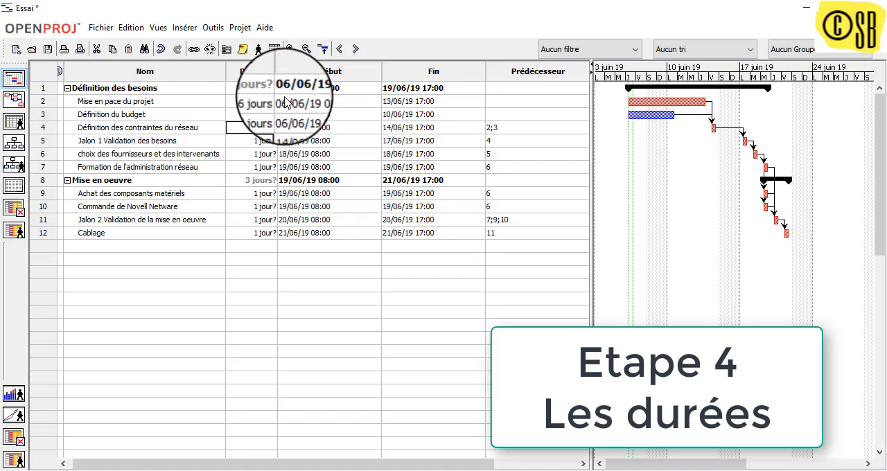
{"action": "type", "text": "2"}
{"action": "key", "text": "Return"}
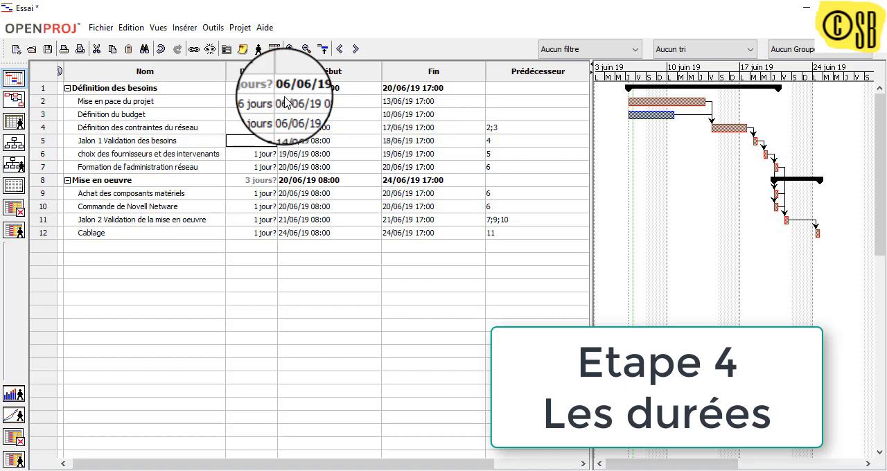
- Set the durations of Jalon 1, the supplier choice task and the network administration training task to 0,25, 5 and 6 days
{"action": "type", "text": "0,25"}
{"action": "key", "text": "Return"}
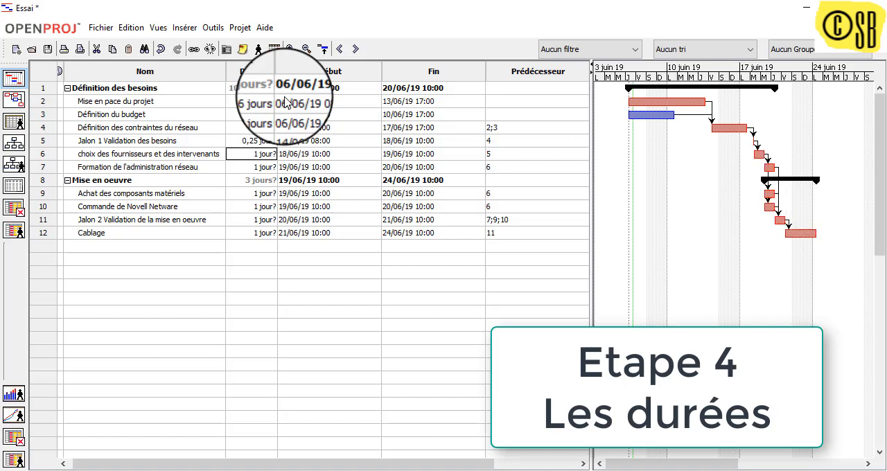
{"action": "type", "text": "5"}
{"action": "key", "text": "Return"}
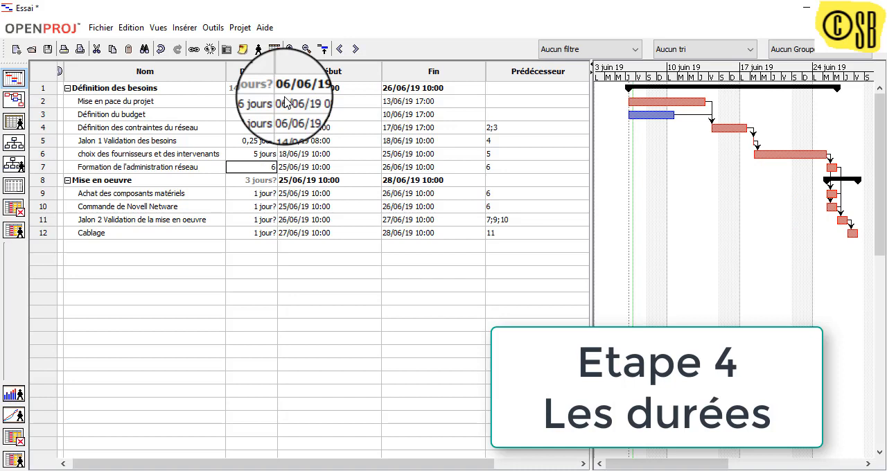
{"action": "type", "text": "6"}
{"action": "key", "text": "Return"}
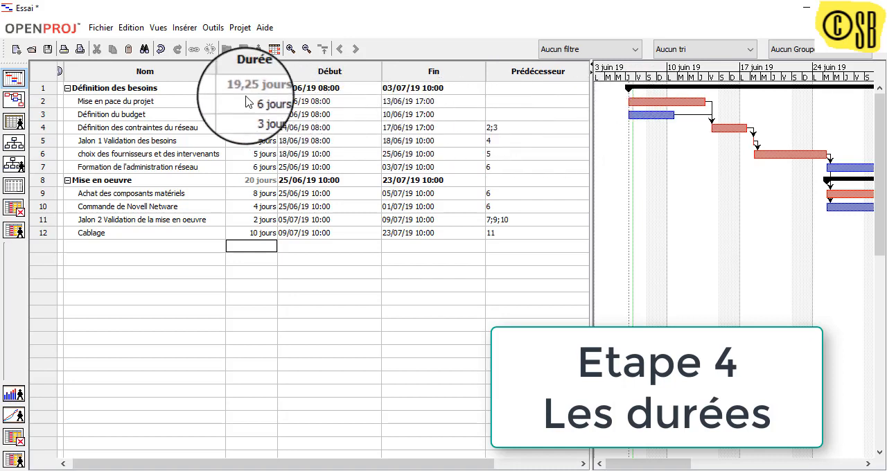
- Mark the task Jalon 1 Validation des besoins as a milestone in its advanced task information
{"action": "left_click_drag", "start_coordinate": [592, 398], "coordinate": [284, 391]}
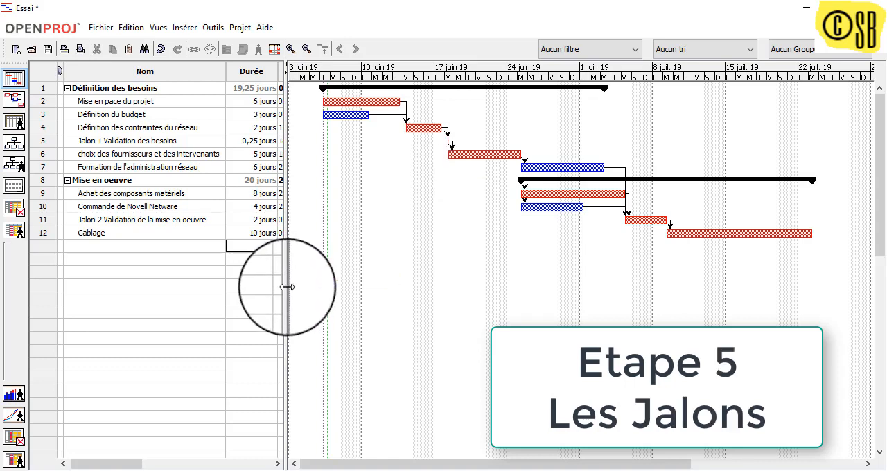
{"action": "left_click_drag", "start_coordinate": [287, 287], "coordinate": [361, 303]}
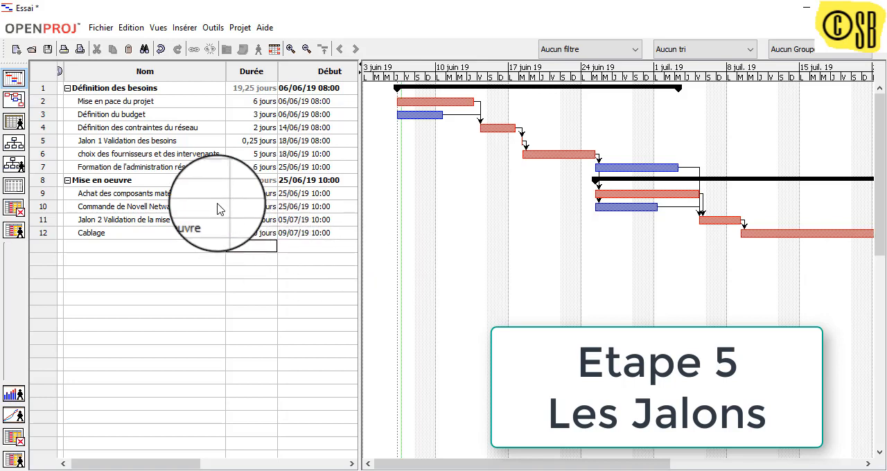
{"action": "double_click", "coordinate": [53, 145]}
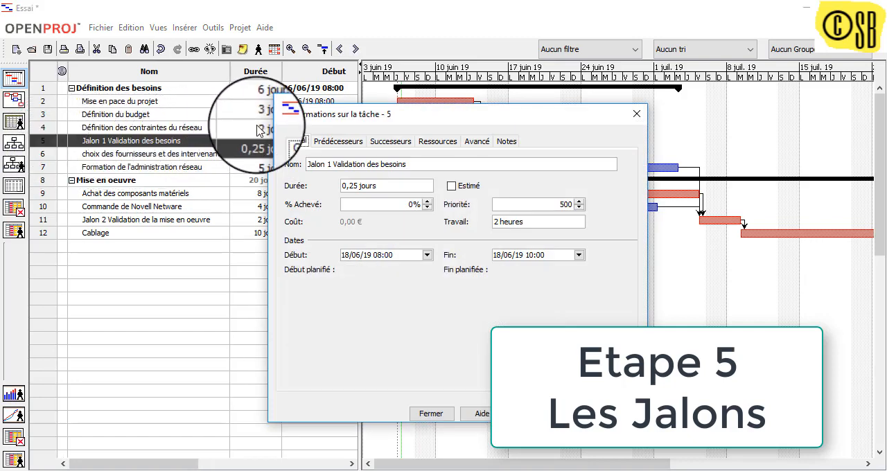
{"action": "left_click", "coordinate": [477, 142]}
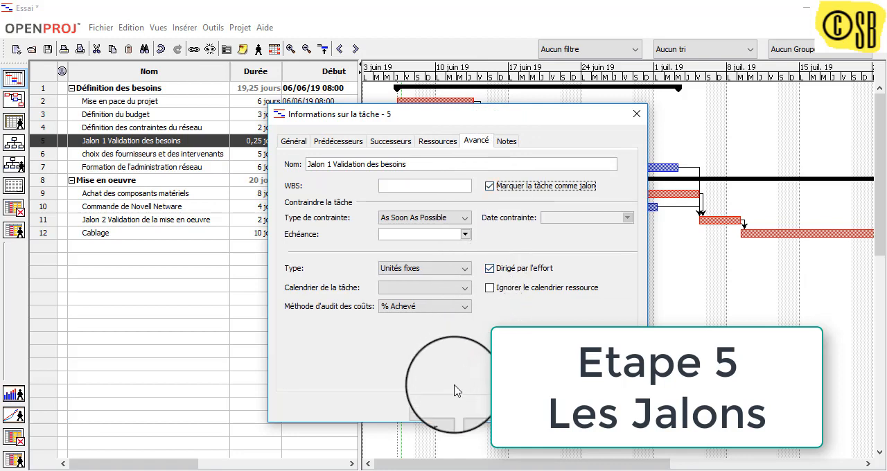
{"action": "left_click", "coordinate": [428, 413]}
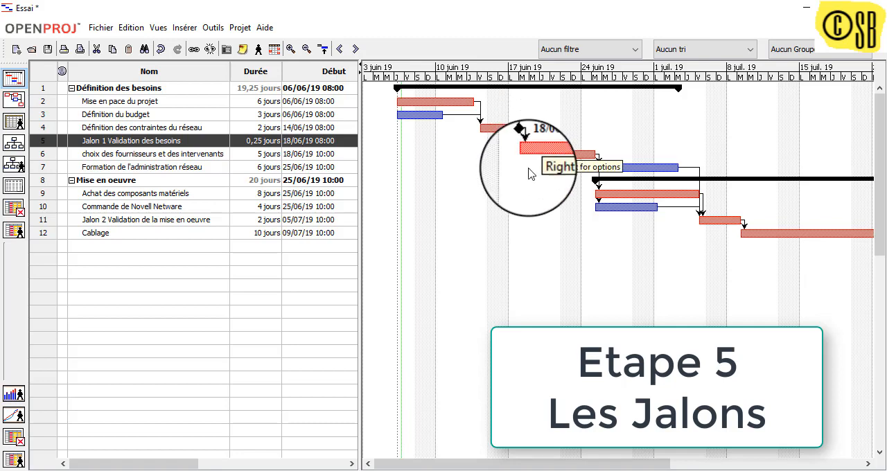
- Mark the task Jalon 2 Validation de la mise en oeuvre as a milestone and widen the task table
{"action": "double_click", "coordinate": [38, 220]}
{"action": "left_click", "coordinate": [489, 186]}
{"action": "left_click", "coordinate": [430, 414]}
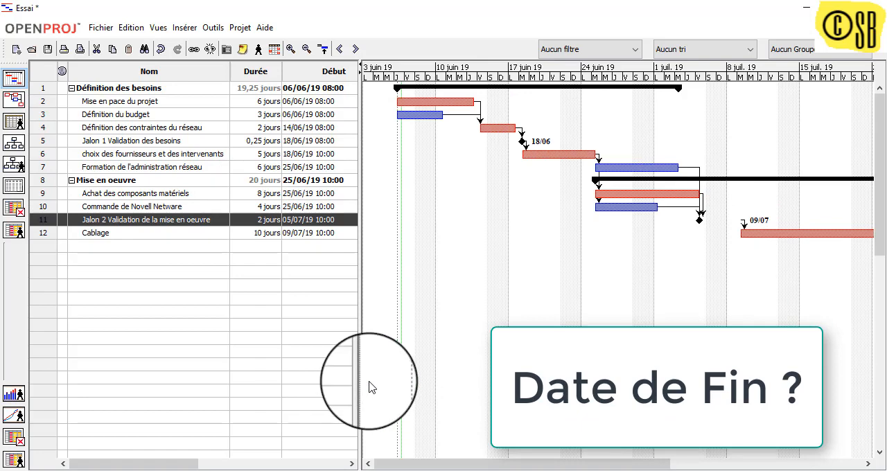
{"action": "left_click_drag", "start_coordinate": [360, 382], "coordinate": [471, 377]}
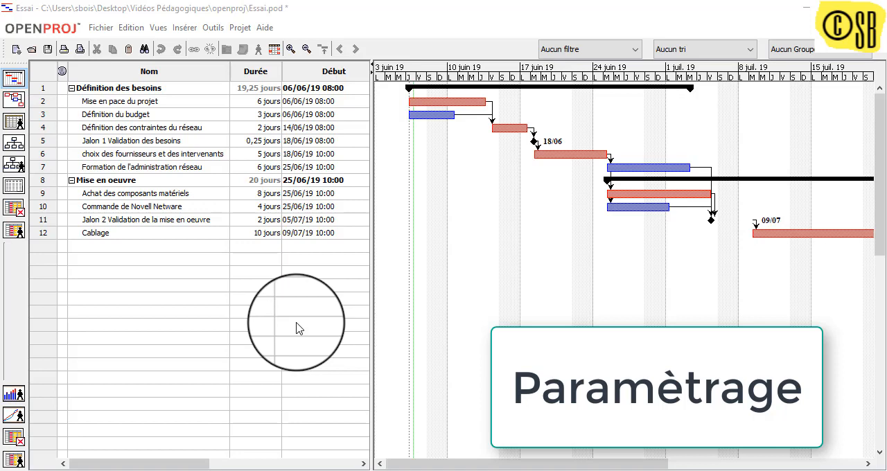
- Mark 17 to 21 June 2019 as non-working time in the Standard calendar and open its duration preferences at the hours per day
{"action": "left_click", "coordinate": [215, 29]}
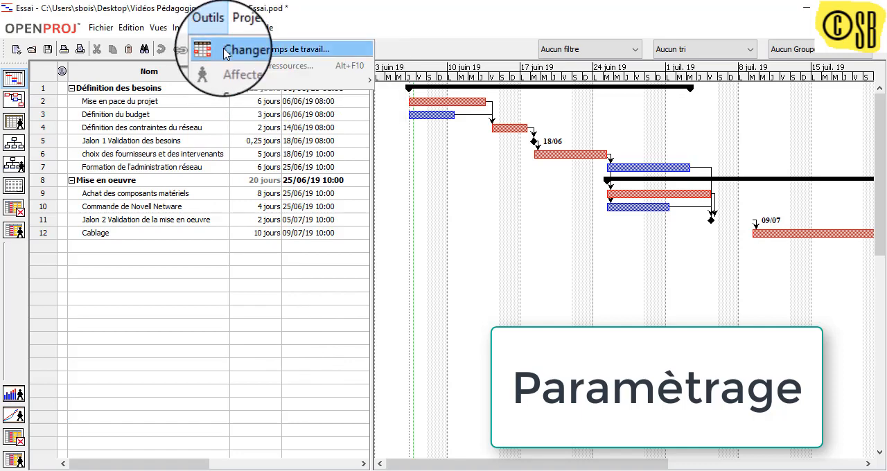
{"action": "left_click", "coordinate": [229, 49]}
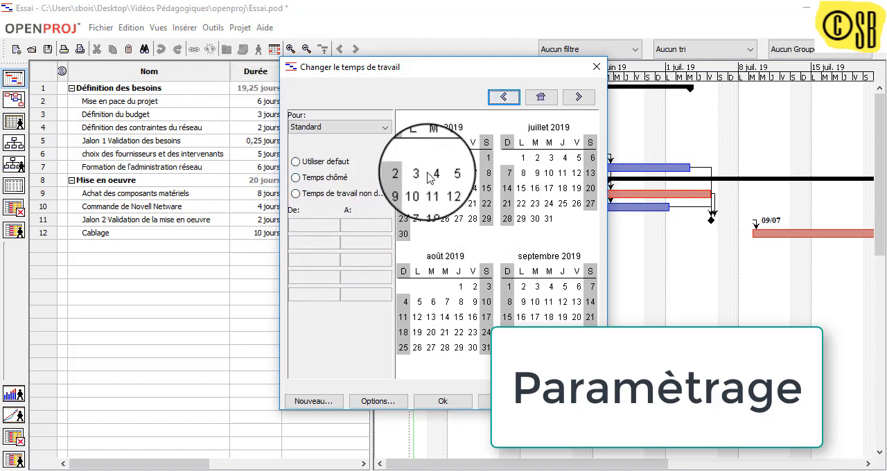
{"action": "left_click", "coordinate": [431, 203]}
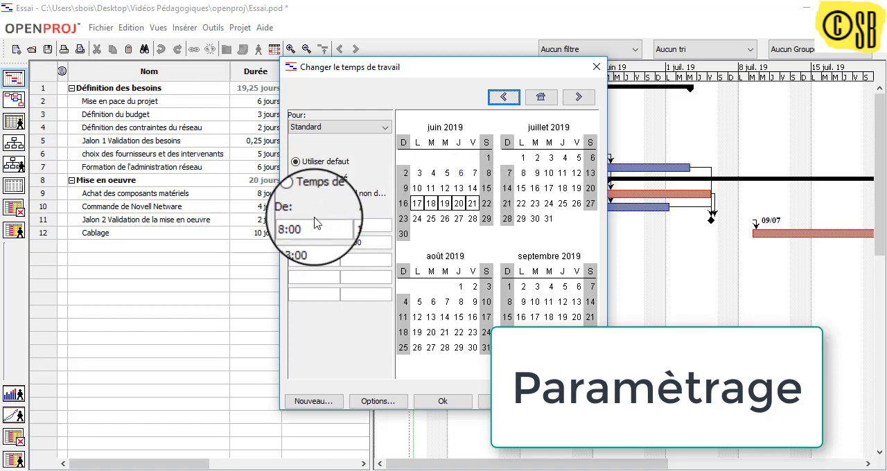
{"action": "left_click", "coordinate": [296, 178]}
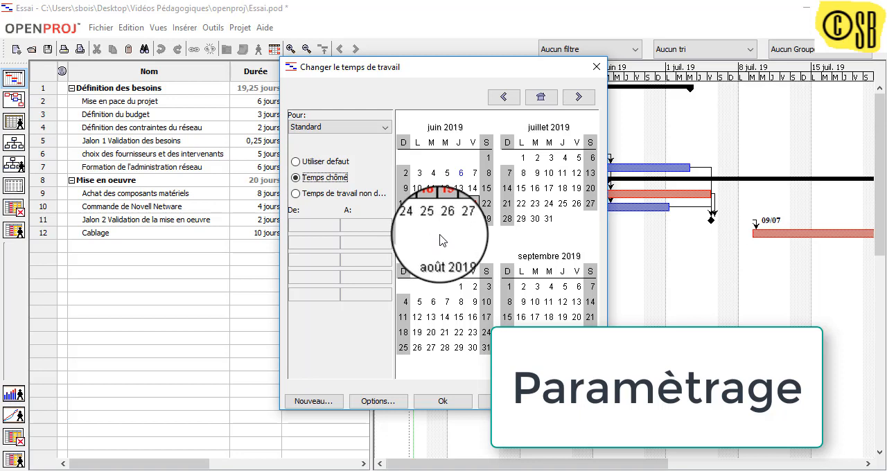
{"action": "left_click", "coordinate": [442, 401]}
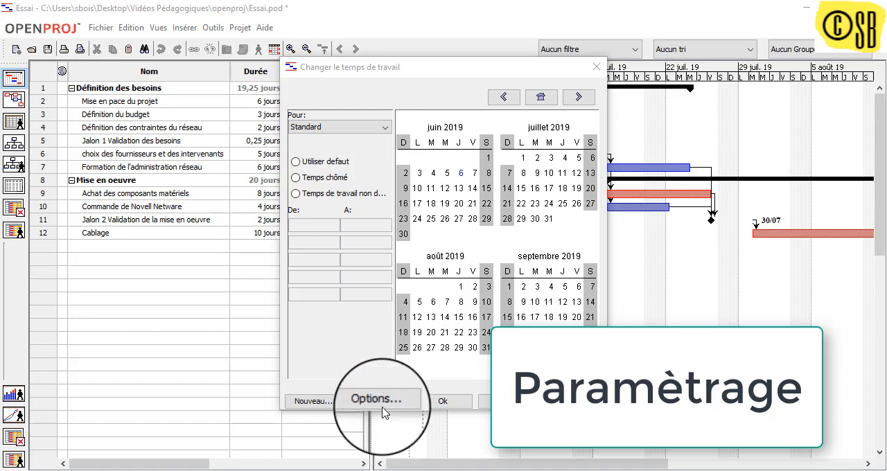
{"action": "left_click", "coordinate": [378, 401]}
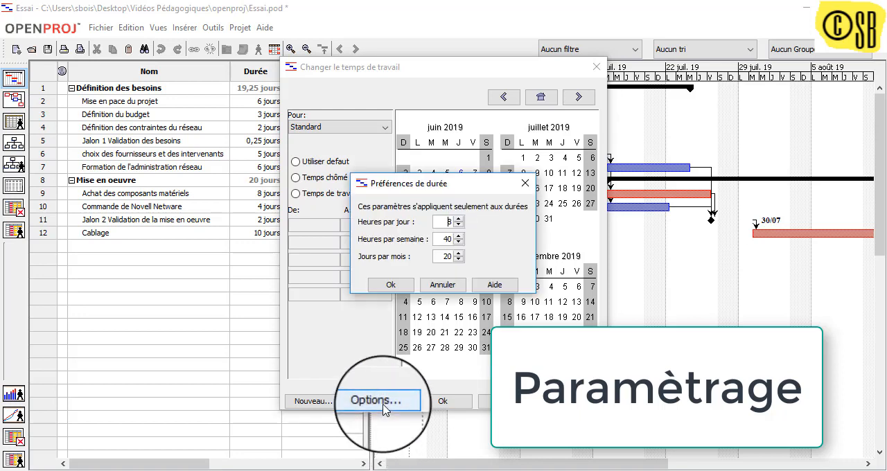
{"action": "left_click", "coordinate": [459, 225]}
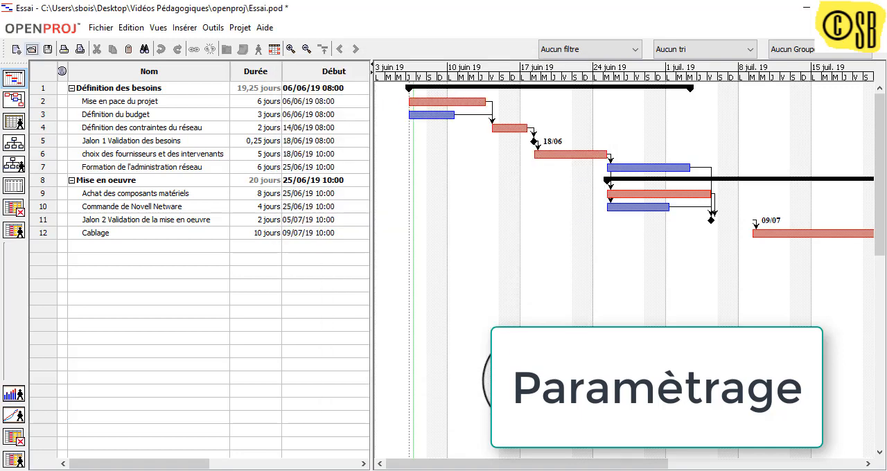
- Set the start date of the project Essai to 27/06/19 in the projects list
{"action": "left_click", "coordinate": [240, 28]}
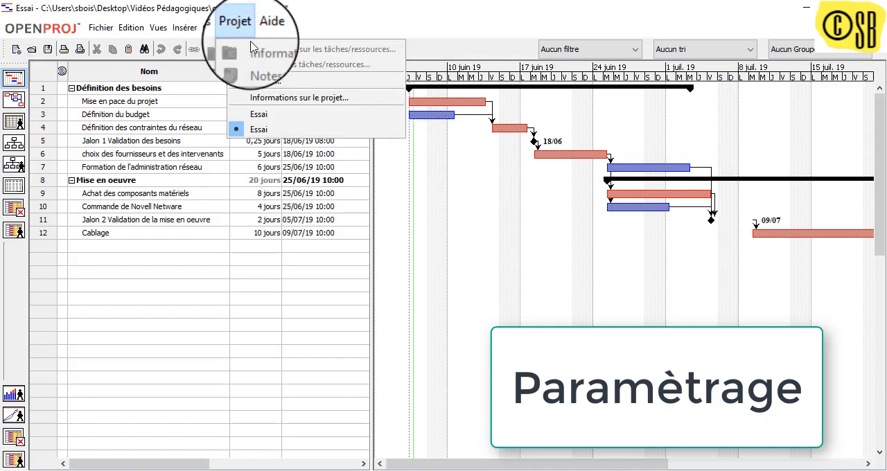
{"action": "left_click", "coordinate": [265, 81]}
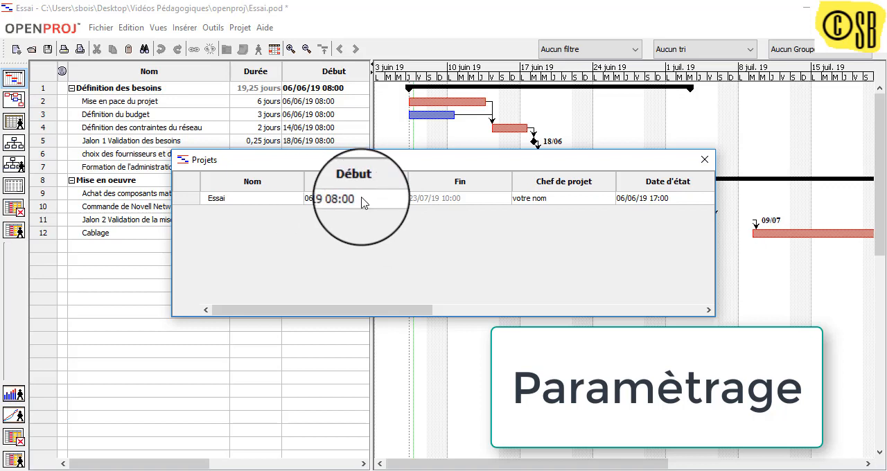
{"action": "double_click", "coordinate": [335, 200]}
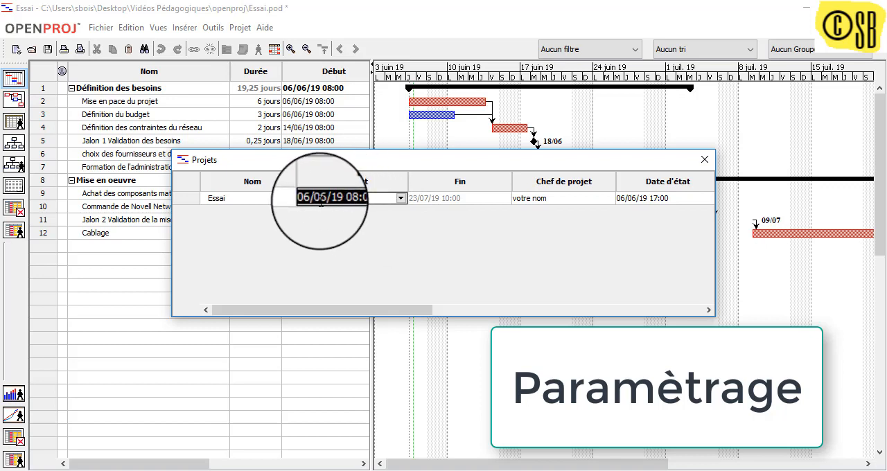
{"action": "left_click", "coordinate": [325, 199]}
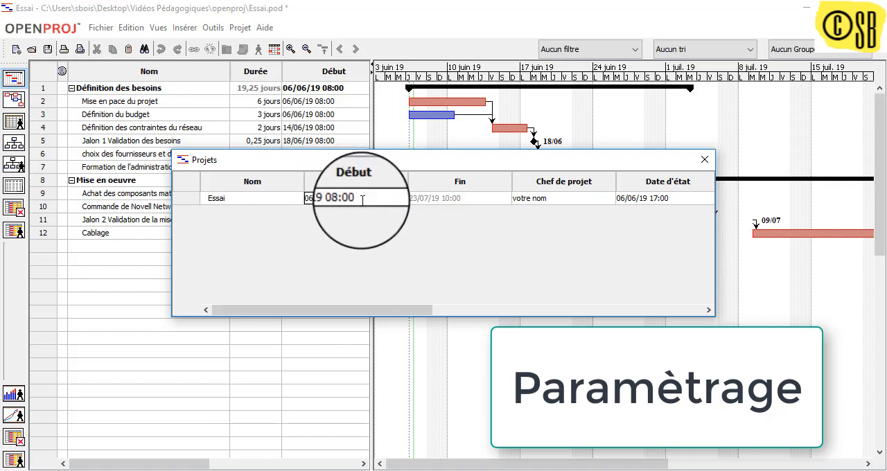
{"action": "left_click", "coordinate": [399, 199]}
{"action": "left_click", "coordinate": [398, 285]}
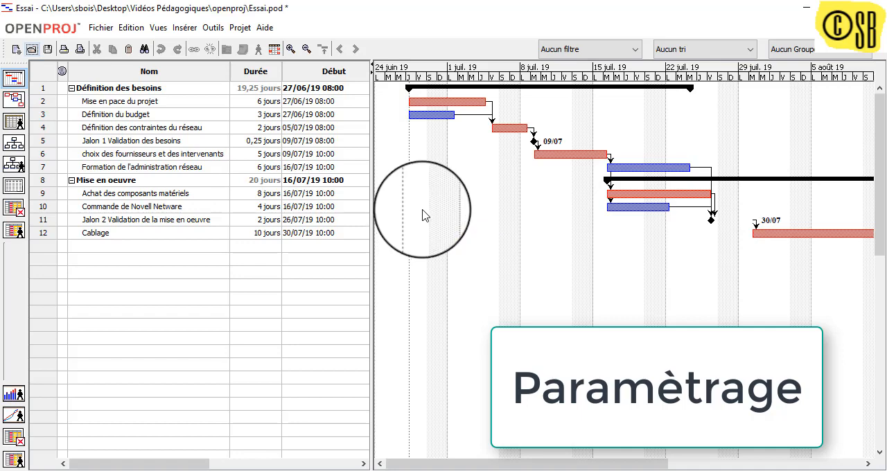
- Open the general information of the project Essai to examine its dates and settings
{"action": "left_click", "coordinate": [240, 27]}
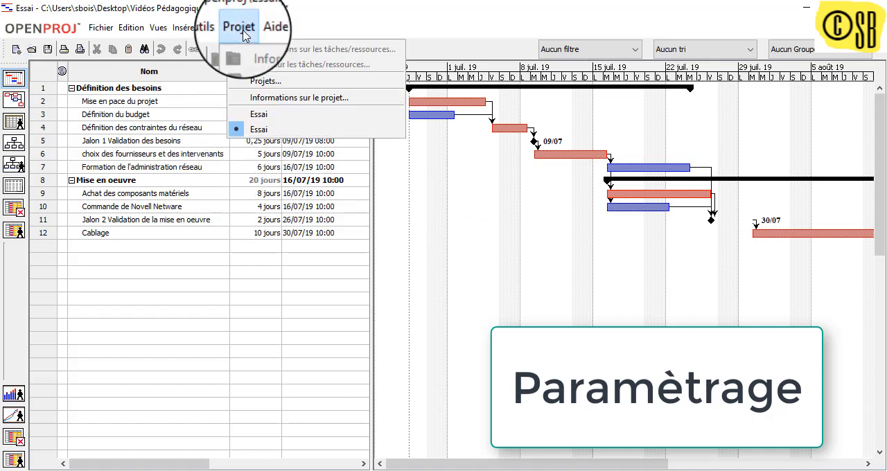
{"action": "left_click", "coordinate": [266, 102]}
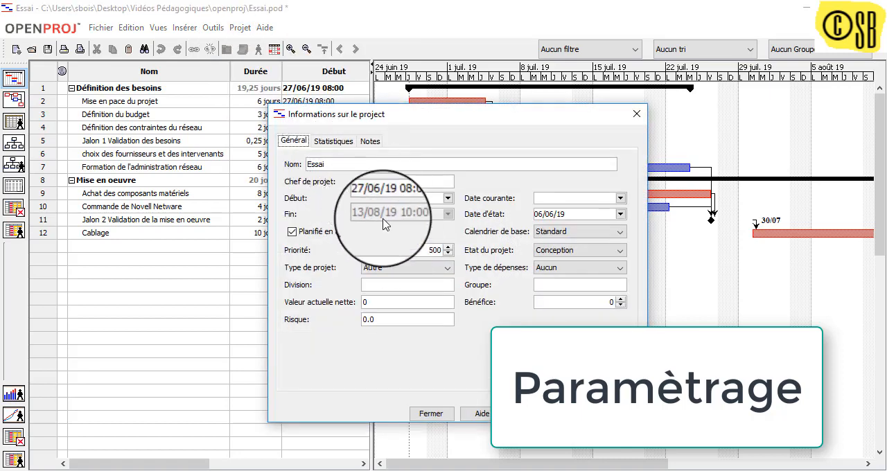